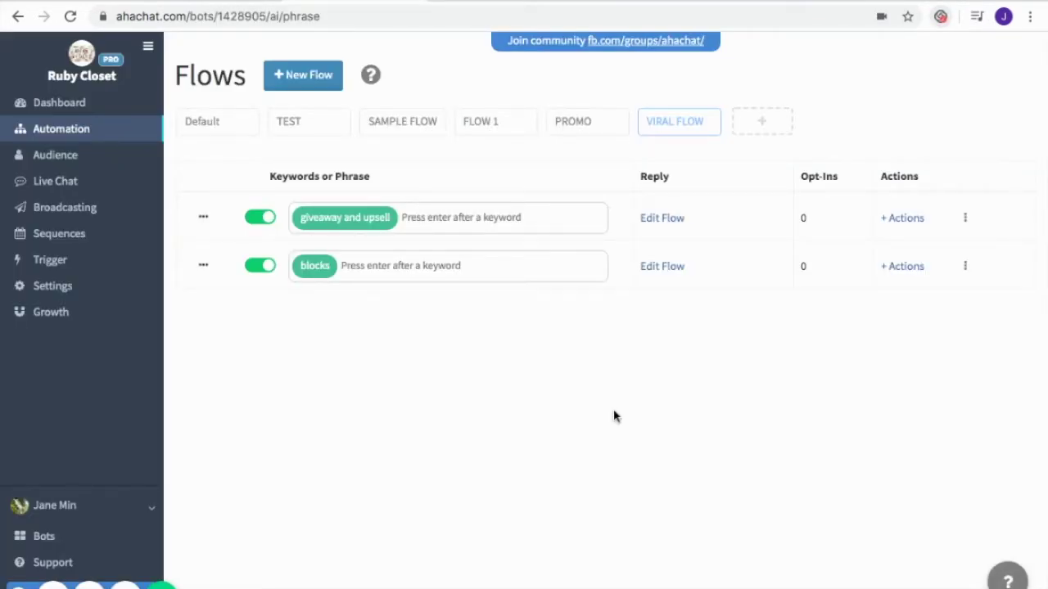
# Open the 'blocks' flow in the flow editor.
pyautogui.click(668, 265)
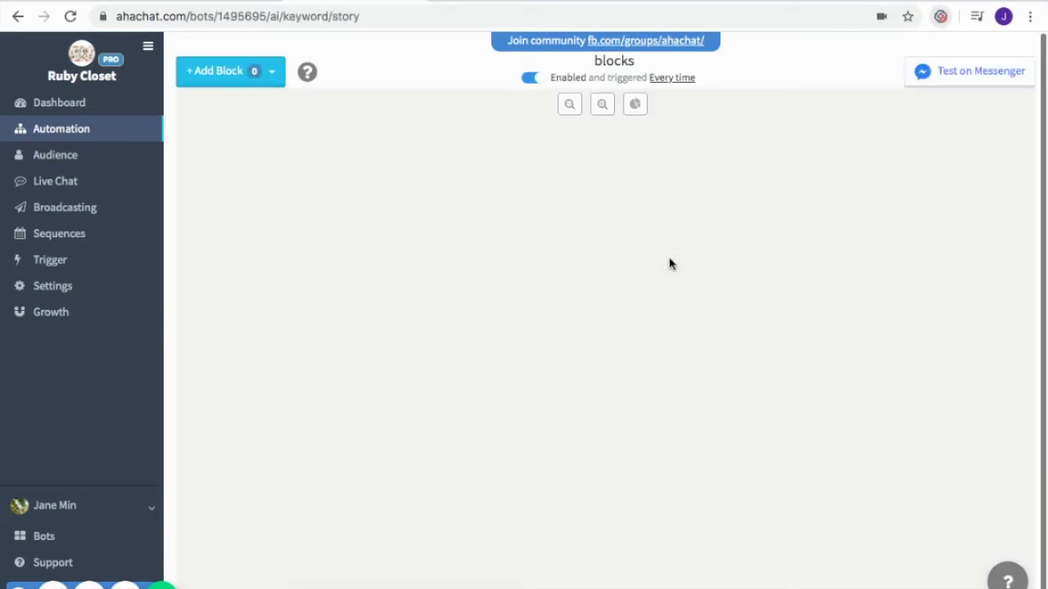
# Add a conversation block to the canvas and rename it 'start'.
pyautogui.click(235, 82)
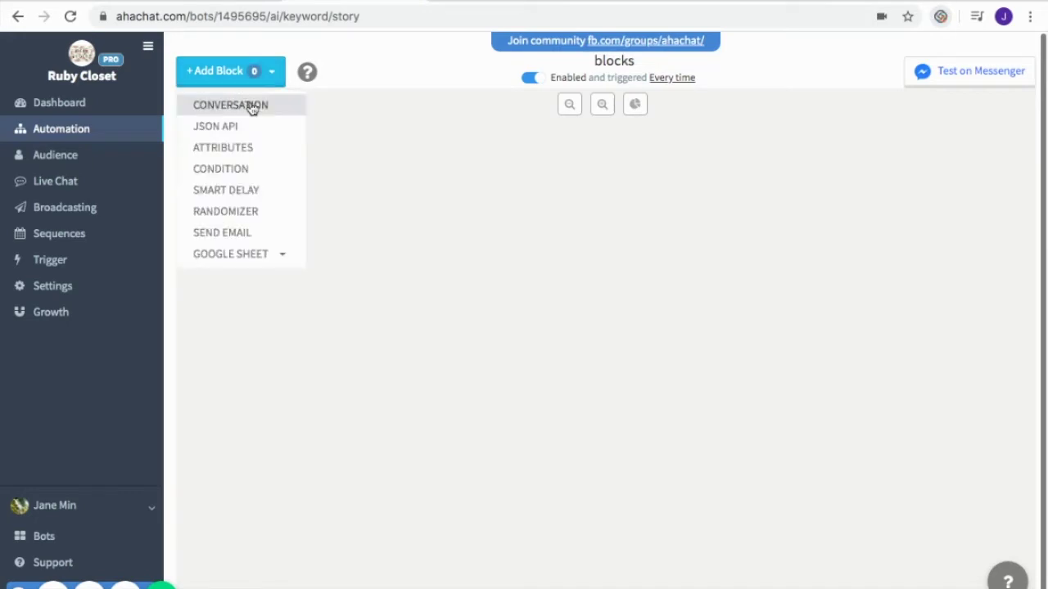
pyautogui.click(251, 106)
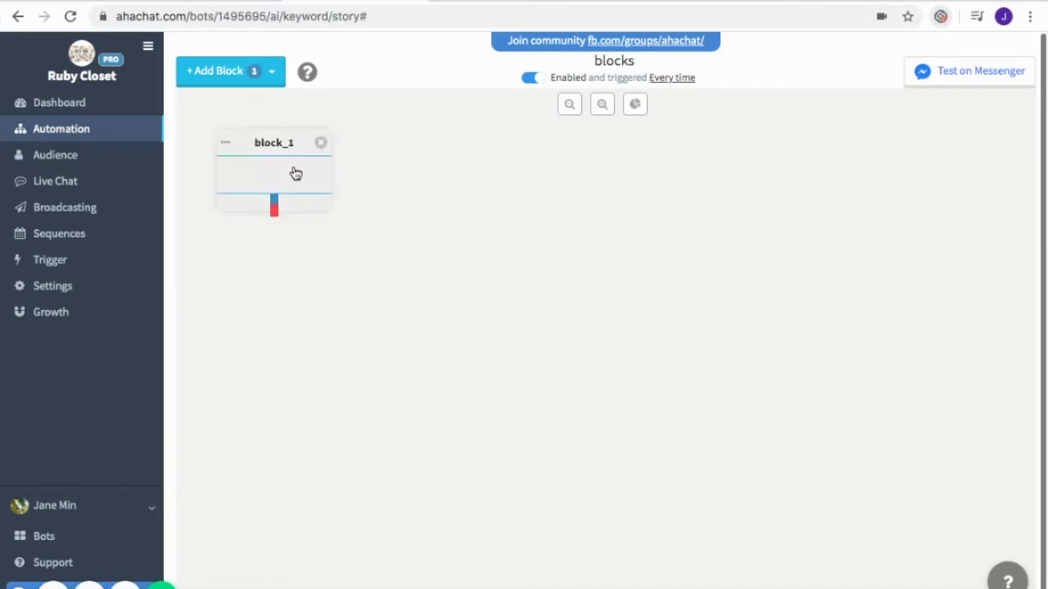
pyautogui.moveTo(296, 174); pyautogui.dragTo(322, 220)
pyautogui.click(321, 218)
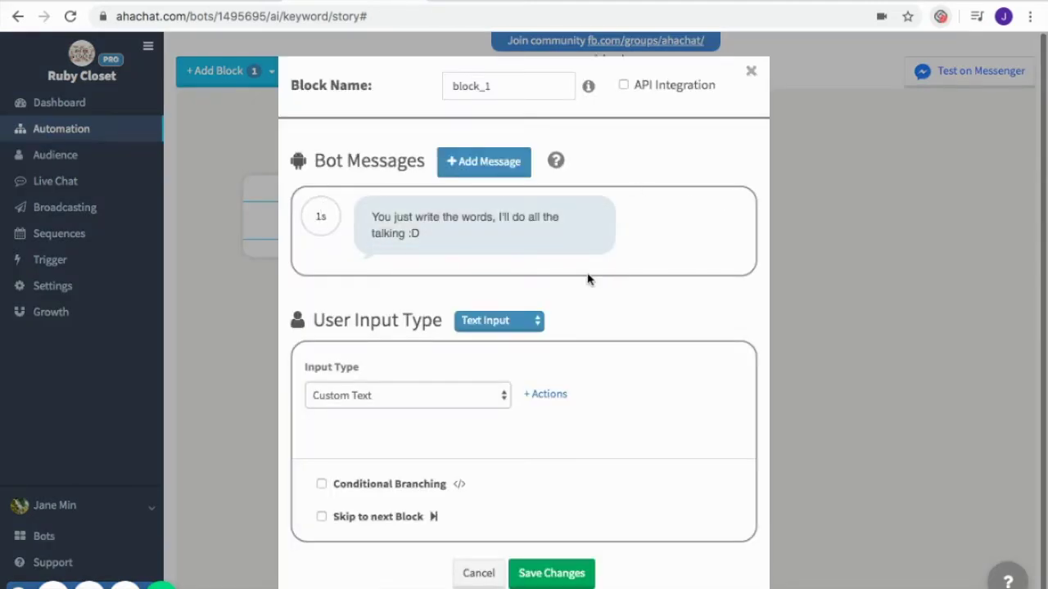
pyautogui.click(509, 86)
pyautogui.press('BackSpace')
pyautogui.press('BackSpace')
pyautogui.press('BackSpace')
pyautogui.press('BackSpace')
pyautogui.press('BackSpace')
pyautogui.press('BackSpace')
pyautogui.press('BackSpace')
pyautogui.write('start')
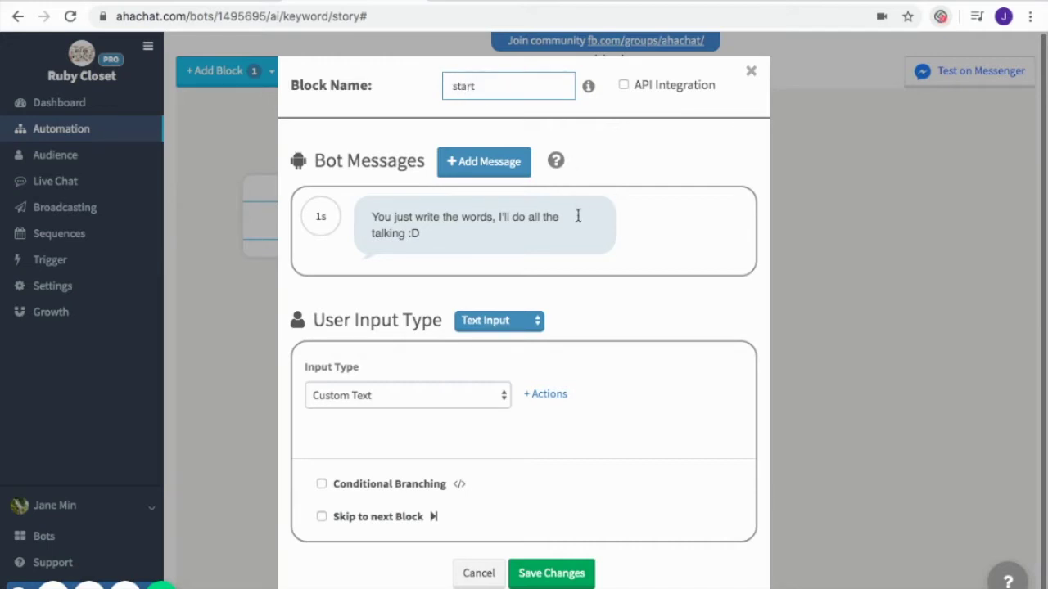
# Set the start message to 'Welcome to our shop!' with a 'Products' quick reply, and save.
pyautogui.moveTo(372, 217); pyautogui.dragTo(429, 233)
pyautogui.press('BackSpace')
pyautogui.write('W')
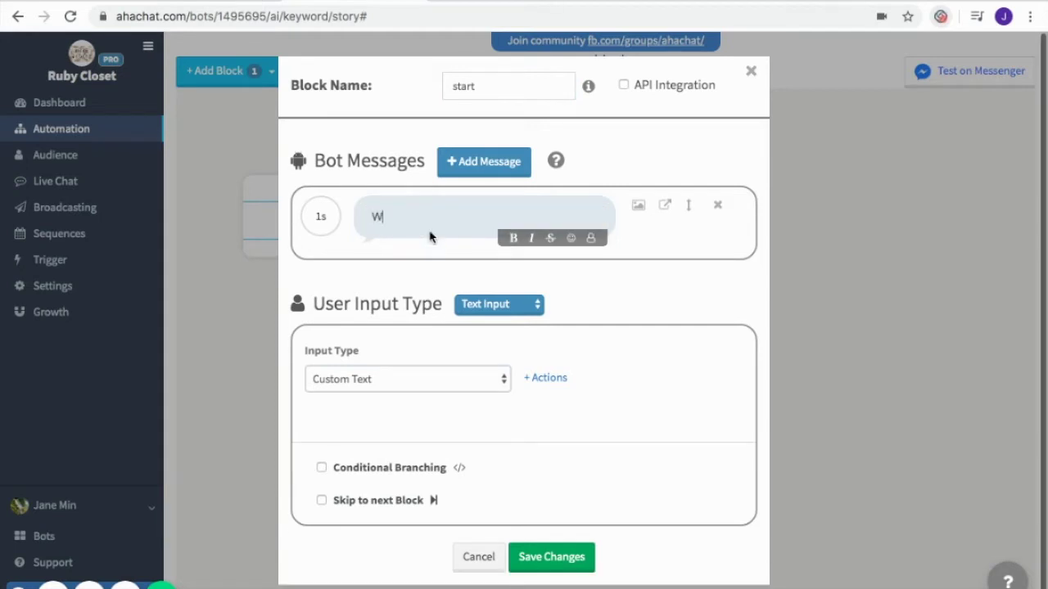
pyautogui.write('elcome to our shop!')
pyautogui.click(515, 312)
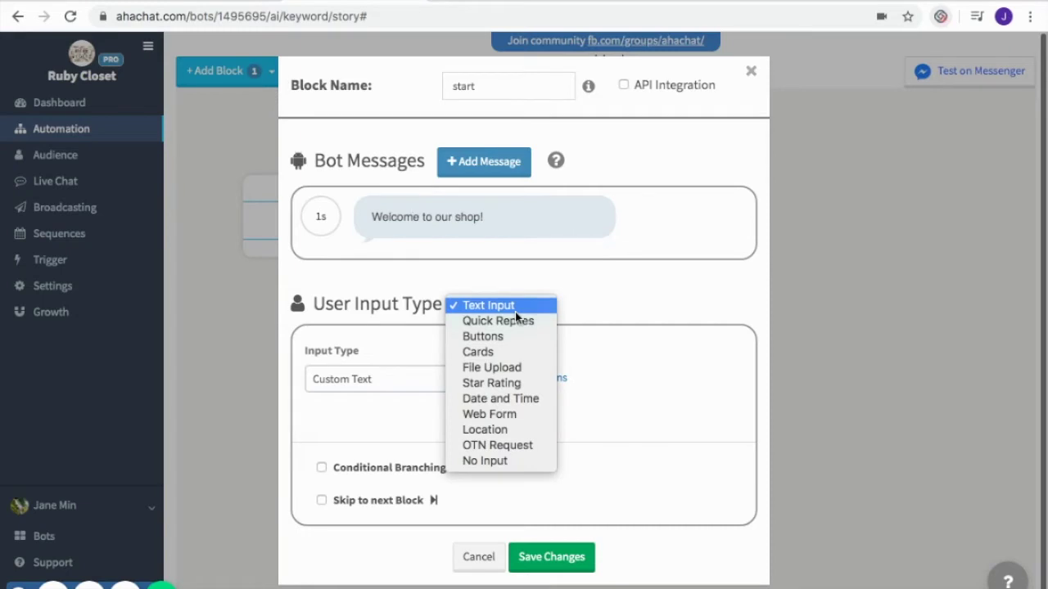
pyautogui.click(521, 321)
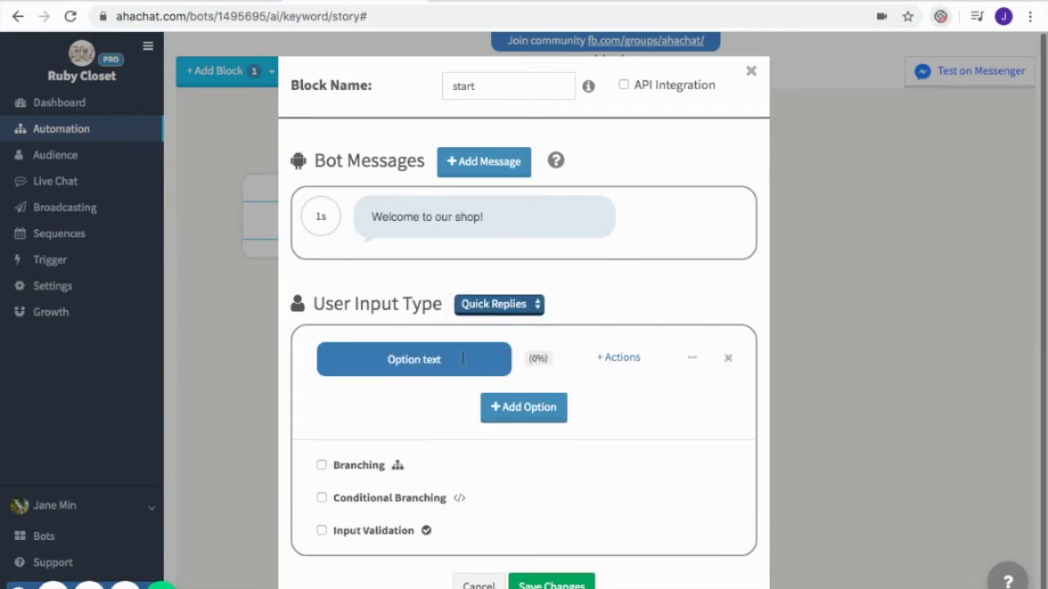
pyautogui.click(463, 358)
pyautogui.press('BackSpace')
pyautogui.press('BackSpace')
pyautogui.press('BackSpace')
pyautogui.press('BackSpace')
pyautogui.press('BackSpace')
pyautogui.press('BackSpace')
pyautogui.press('BackSpace')
pyautogui.press('BackSpace')
pyautogui.press('BackSpace')
pyautogui.press('BackSpace')
pyautogui.press('BackSpace')
pyautogui.write('Products')
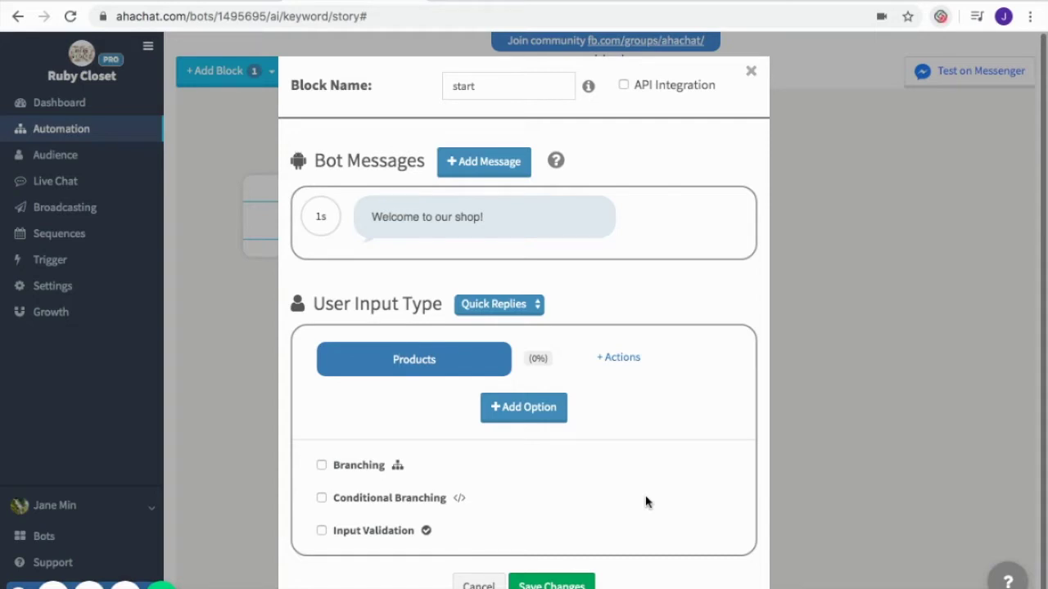
pyautogui.click(559, 584)
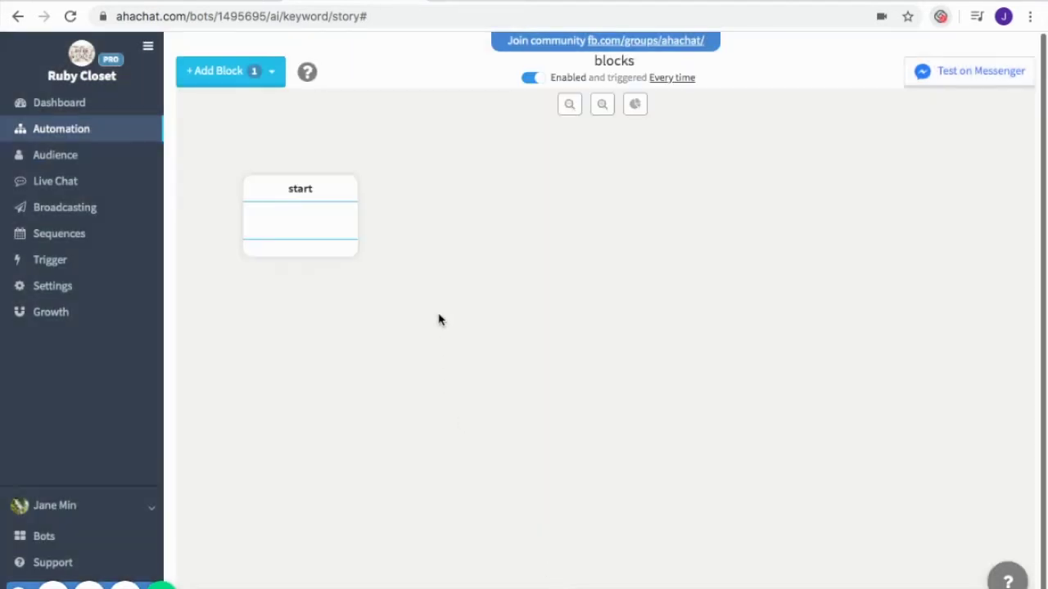
# Add a JSON API block beside start and open its API Integration settings.
pyautogui.moveTo(319, 208); pyautogui.dragTo(284, 205)
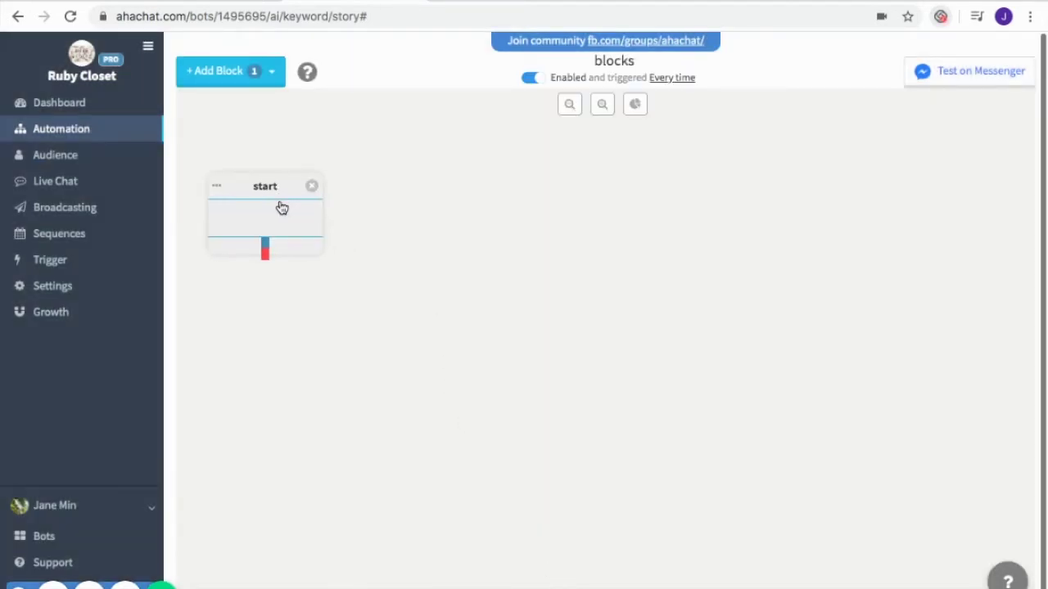
pyautogui.click(245, 82)
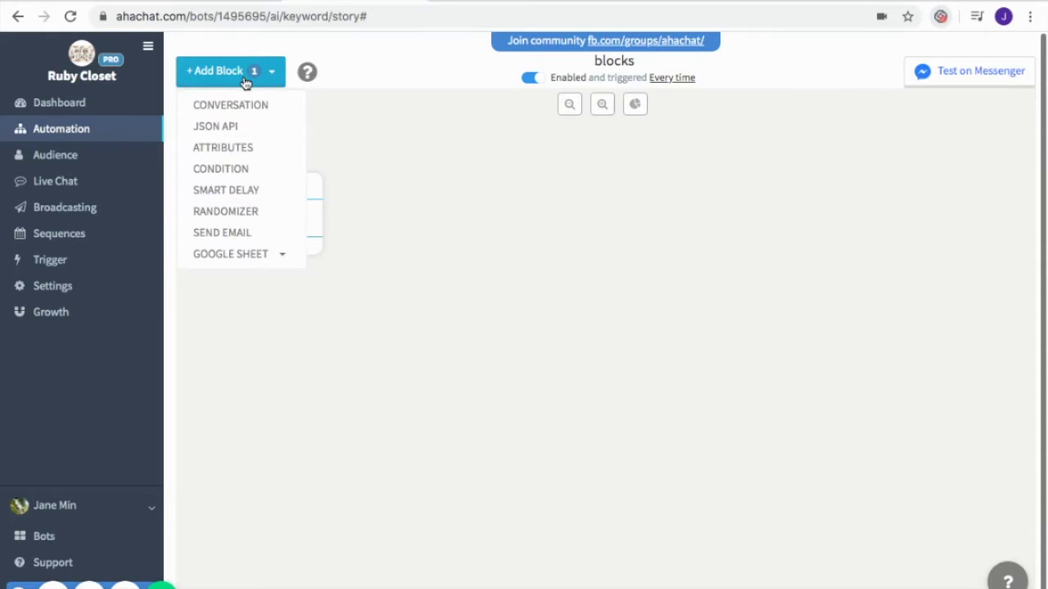
pyautogui.click(270, 123)
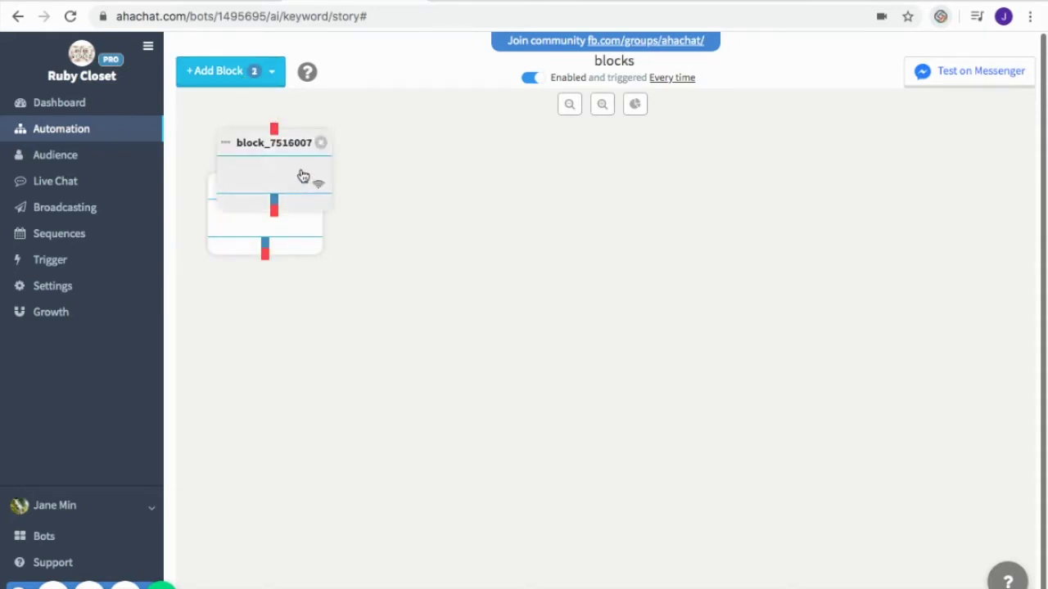
pyautogui.moveTo(303, 176); pyautogui.dragTo(449, 240)
pyautogui.click(449, 240)
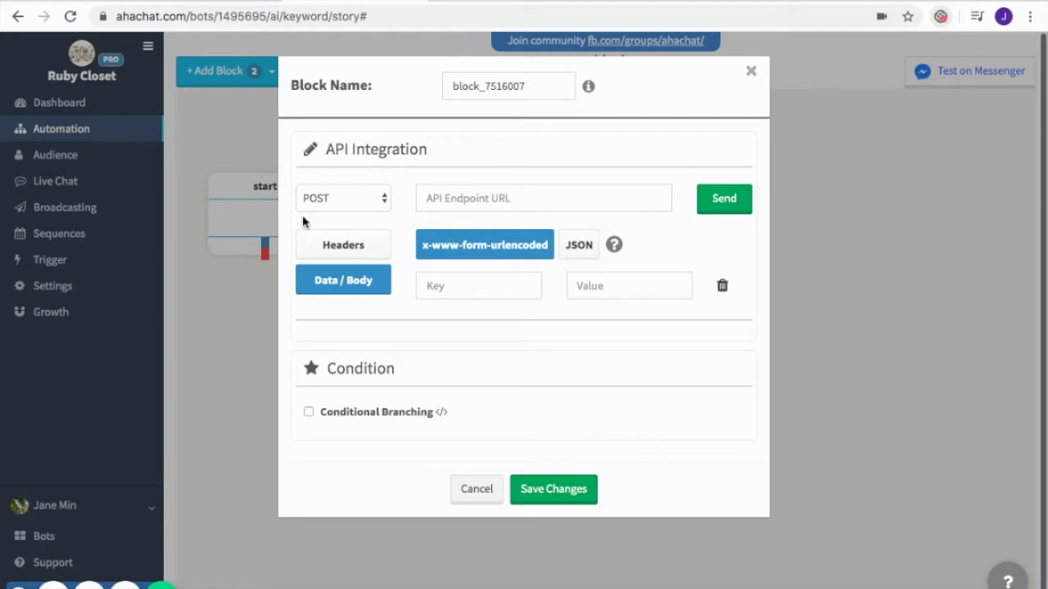
# Save validate_like as a POST to the check_likedpage hook, branching on like result or likepage equal to 1.
pyautogui.click(359, 198)
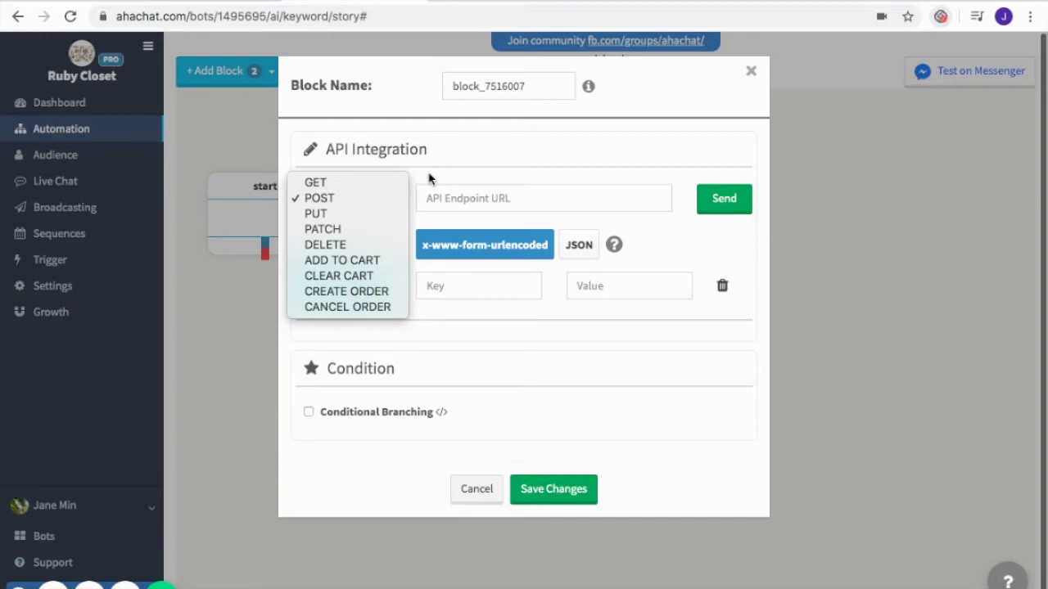
pyautogui.click(503, 352)
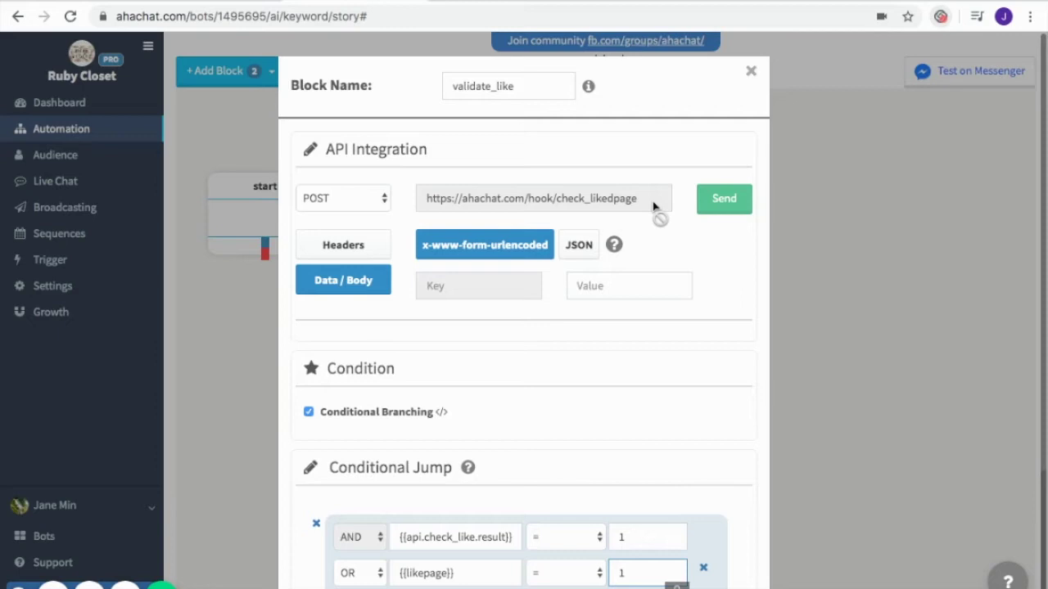
pyautogui.scroll(-1, 625, 365)
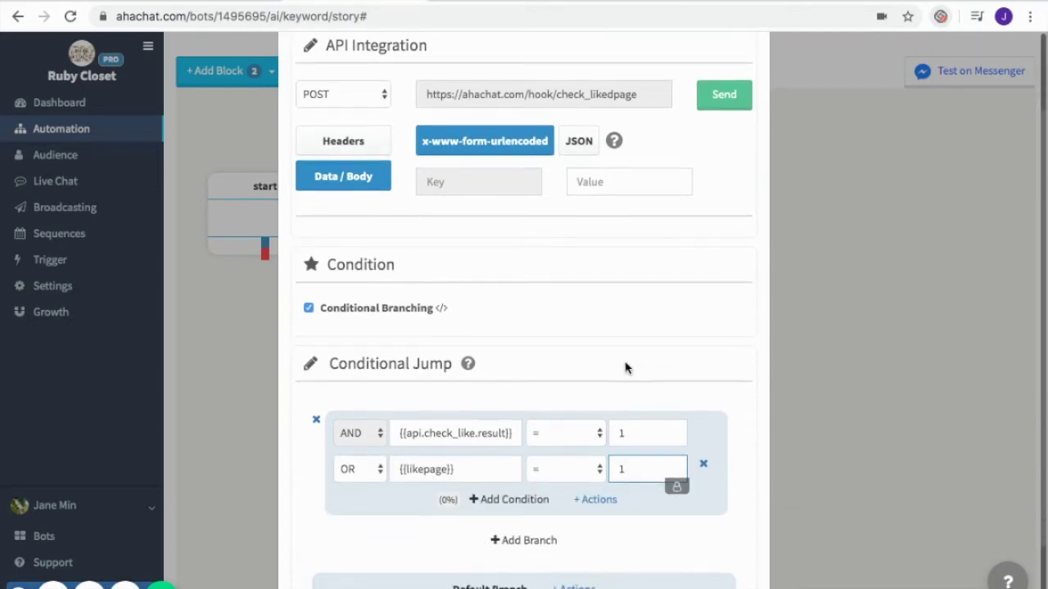
pyautogui.click(663, 381)
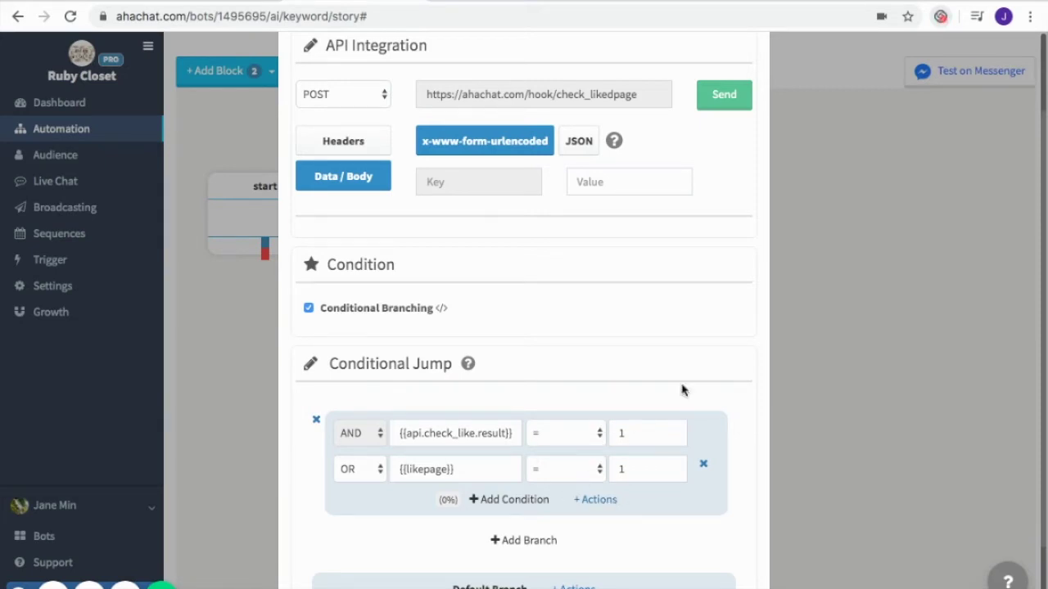
pyautogui.scroll(-2, 683, 390)
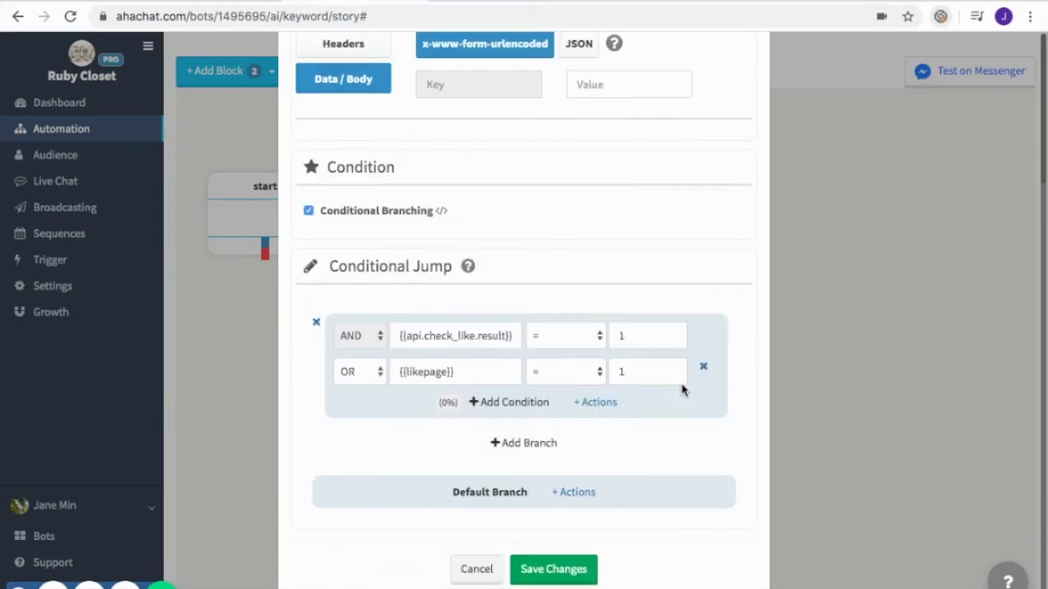
pyautogui.click(573, 571)
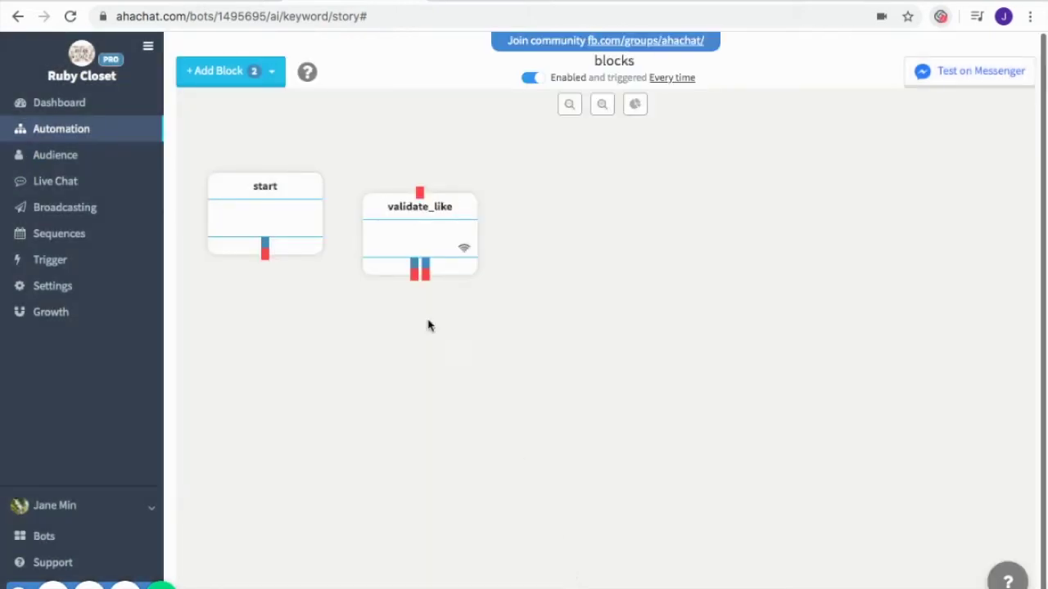
# Move validate_like under start and give start a second message, 'Please like our page'.
pyautogui.moveTo(435, 241); pyautogui.dragTo(282, 349)
pyautogui.click(289, 222)
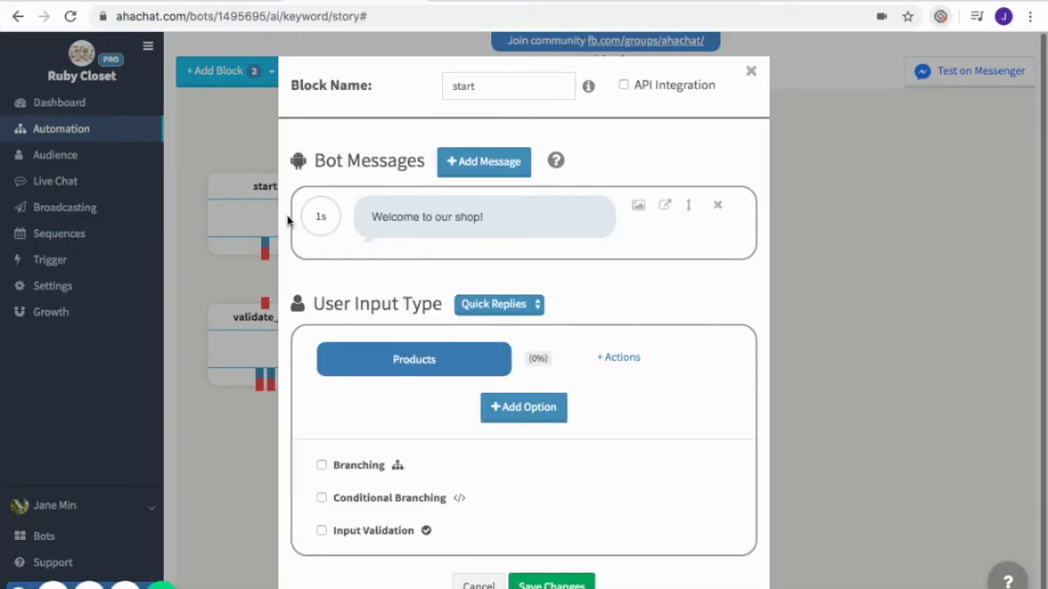
pyautogui.click(496, 175)
pyautogui.click(445, 288)
pyautogui.write('Please like our page:')
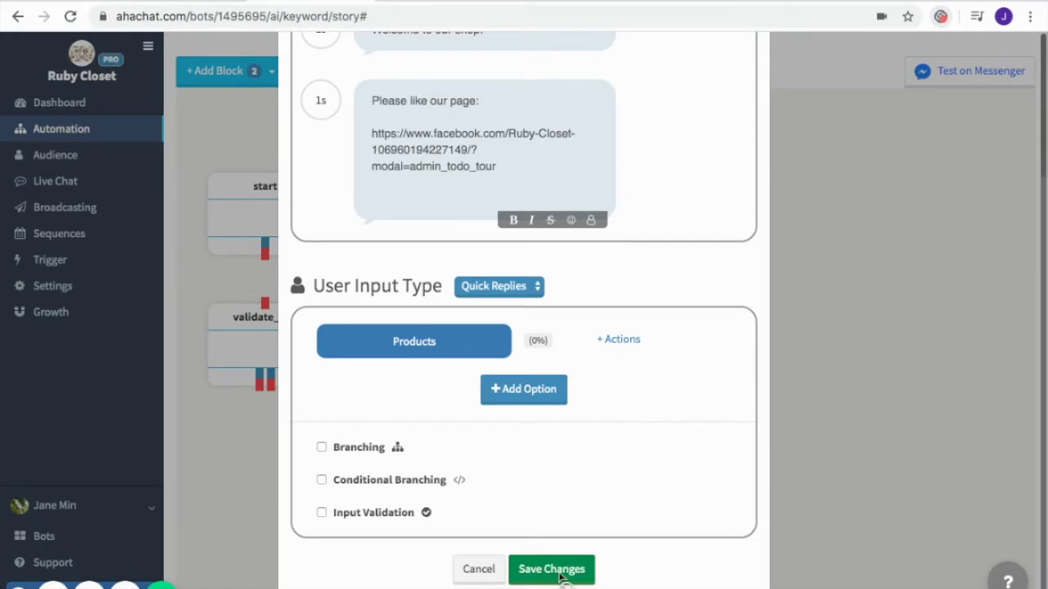
pyautogui.click(560, 570)
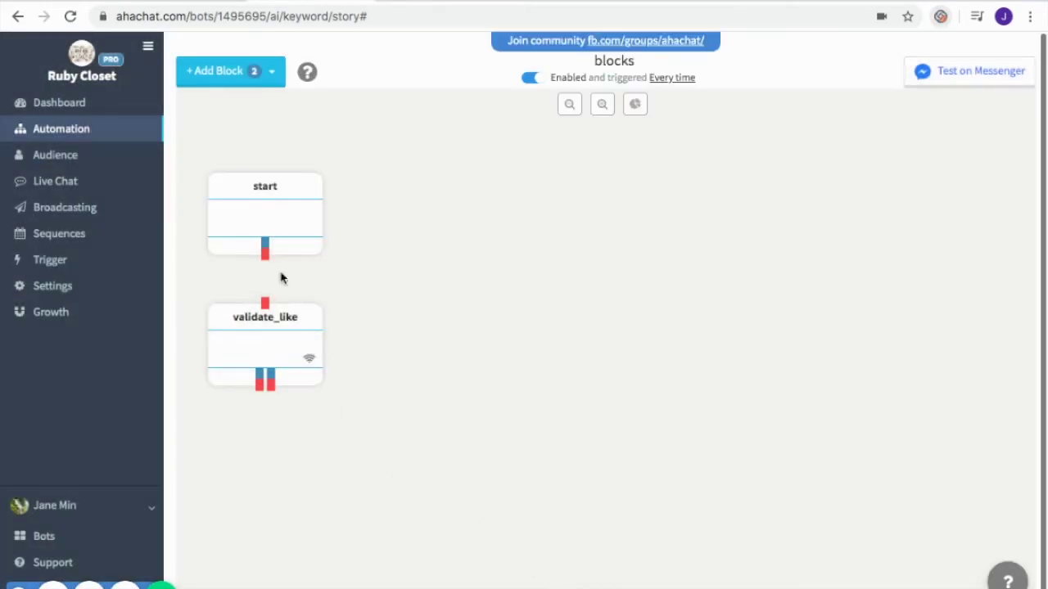
# Connect start to validate_like and rearrange the two blocks.
pyautogui.moveTo(265, 259); pyautogui.dragTo(264, 306)
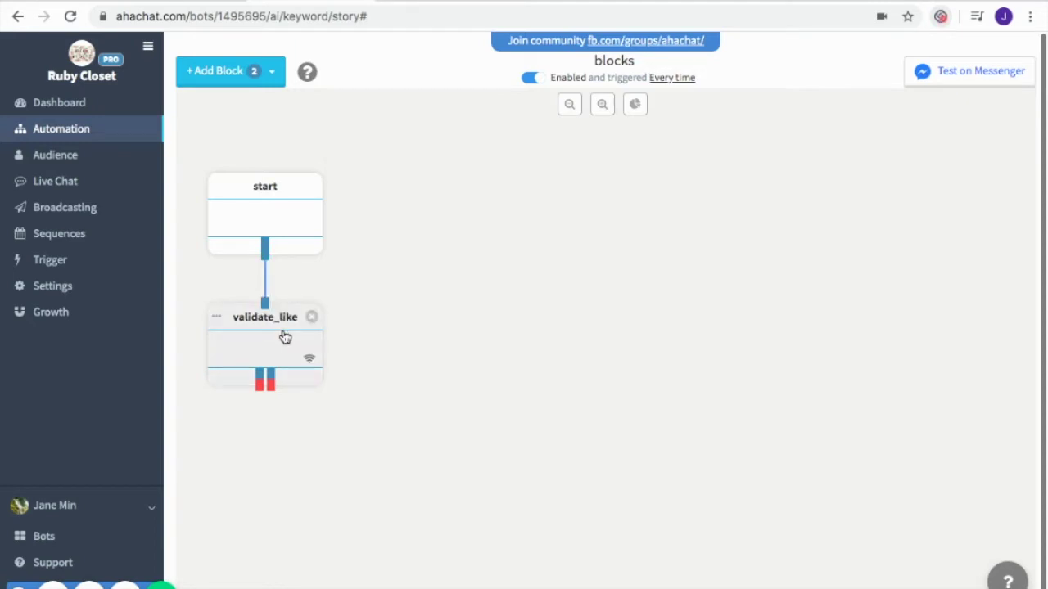
pyautogui.moveTo(285, 337); pyautogui.dragTo(442, 336)
pyautogui.moveTo(289, 215); pyautogui.dragTo(452, 197)
# Wire validate_like's outputs to new try_again and liked blocks, then run a Messenger test.
pyautogui.click(252, 73)
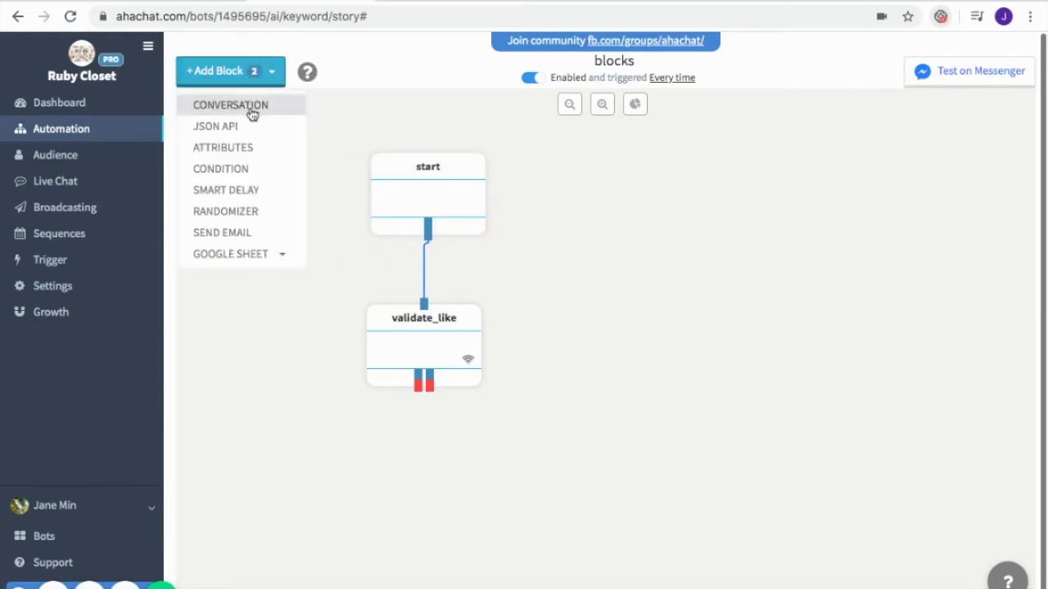
pyautogui.click(253, 108)
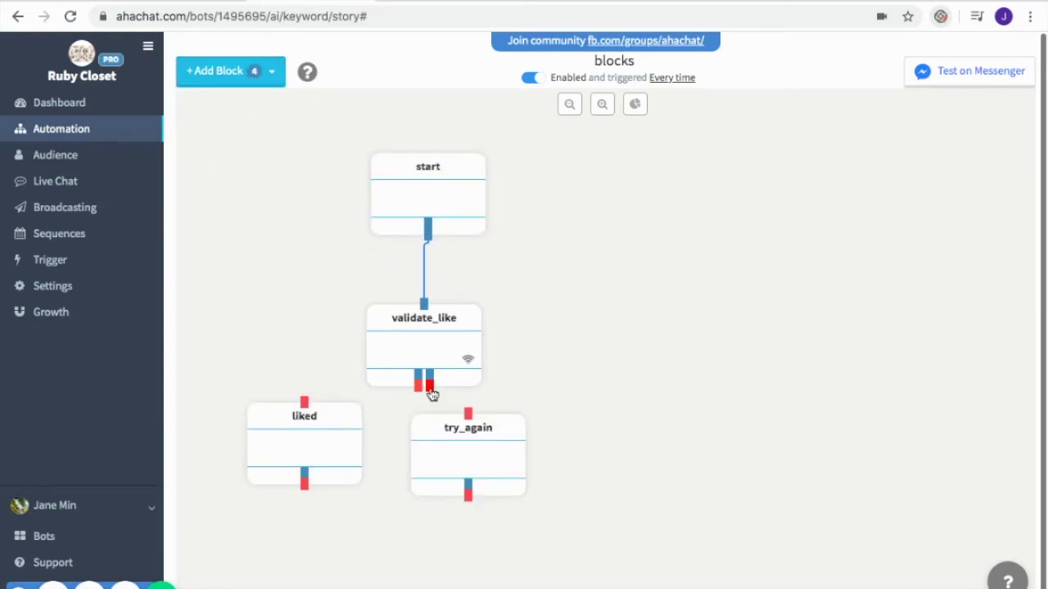
pyautogui.moveTo(430, 391); pyautogui.dragTo(469, 413)
pyautogui.moveTo(418, 391); pyautogui.dragTo(303, 403)
pyautogui.moveTo(333, 442); pyautogui.dragTo(358, 476)
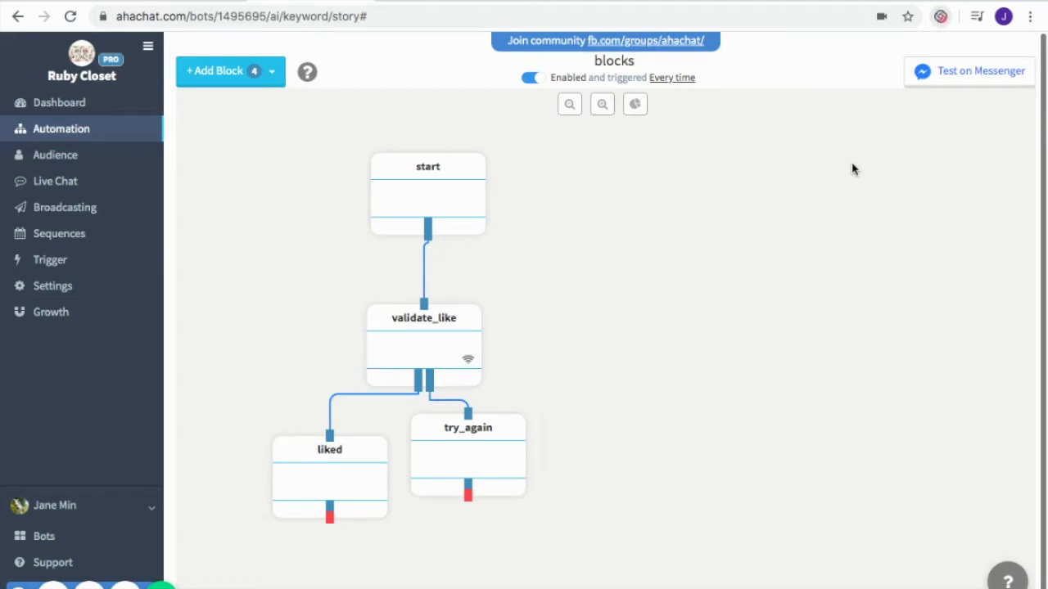
pyautogui.click(959, 74)
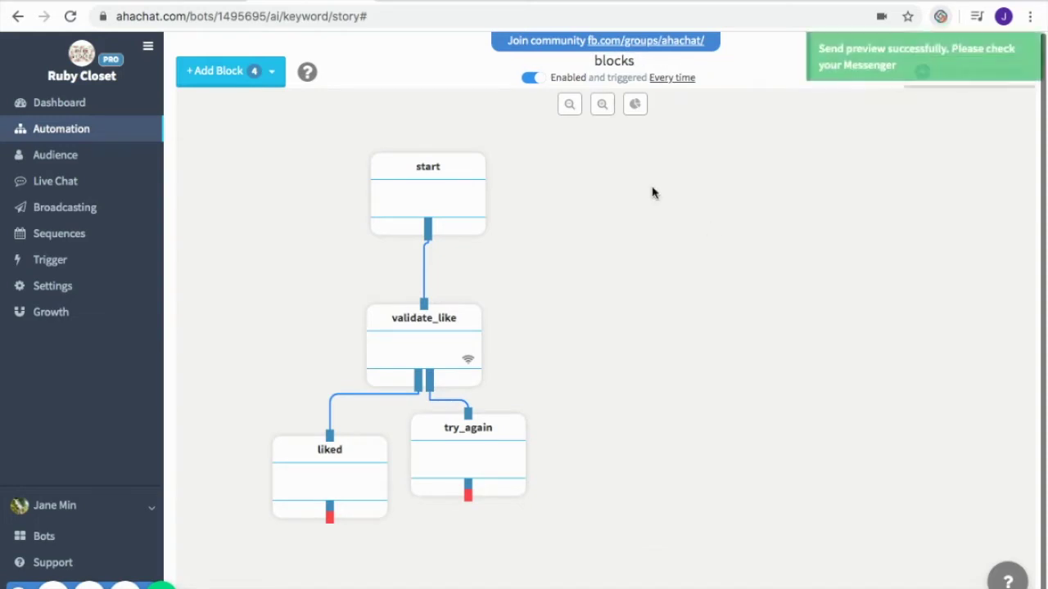
pyautogui.hotkey('ctrl', 'Tab')
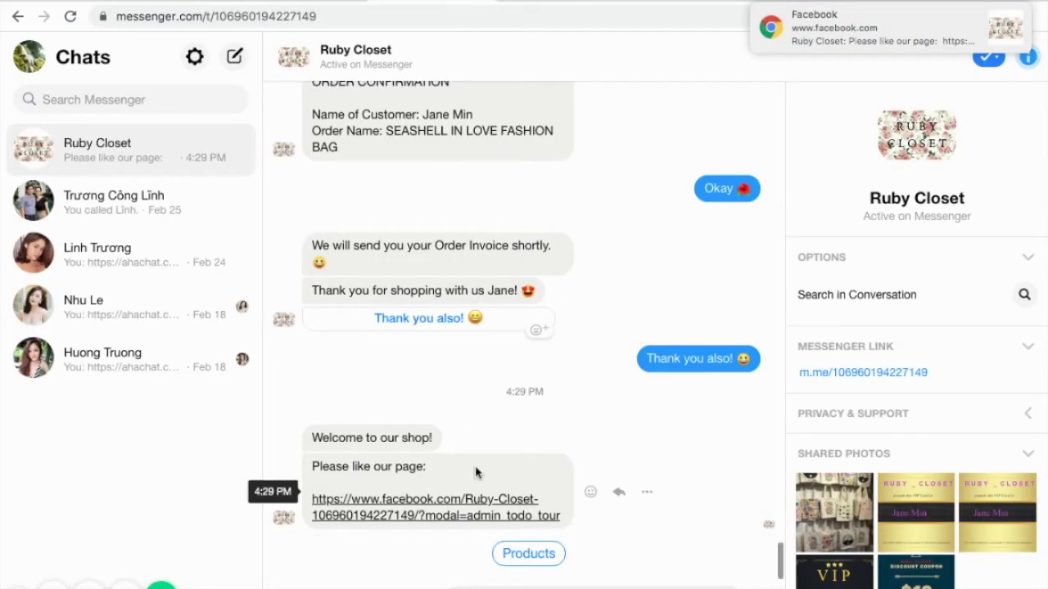
# Reply 'okay' to the Ruby Closet bot, get the page-not-liked answer, and return to Ahachat.
pyautogui.click(459, 505)
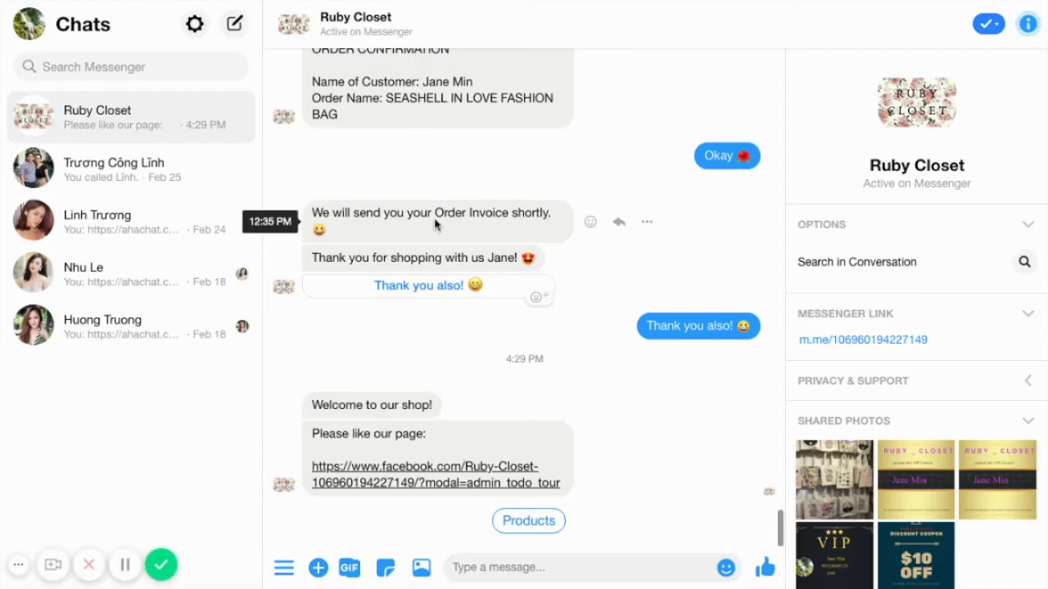
pyautogui.click(509, 565)
pyautogui.write('okay')
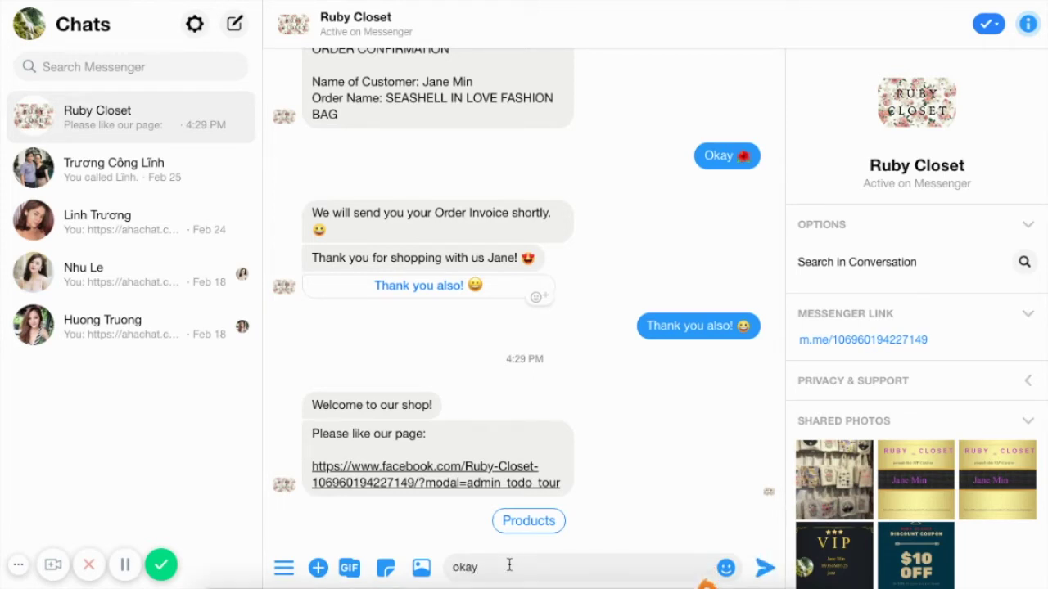
pyautogui.press('Return')
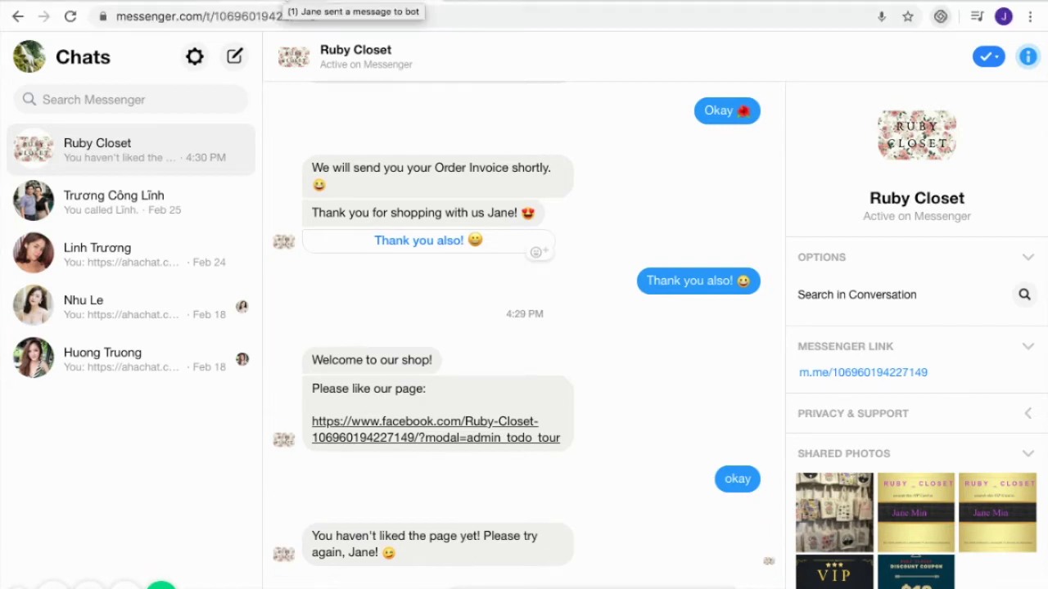
pyautogui.click(400, 4)
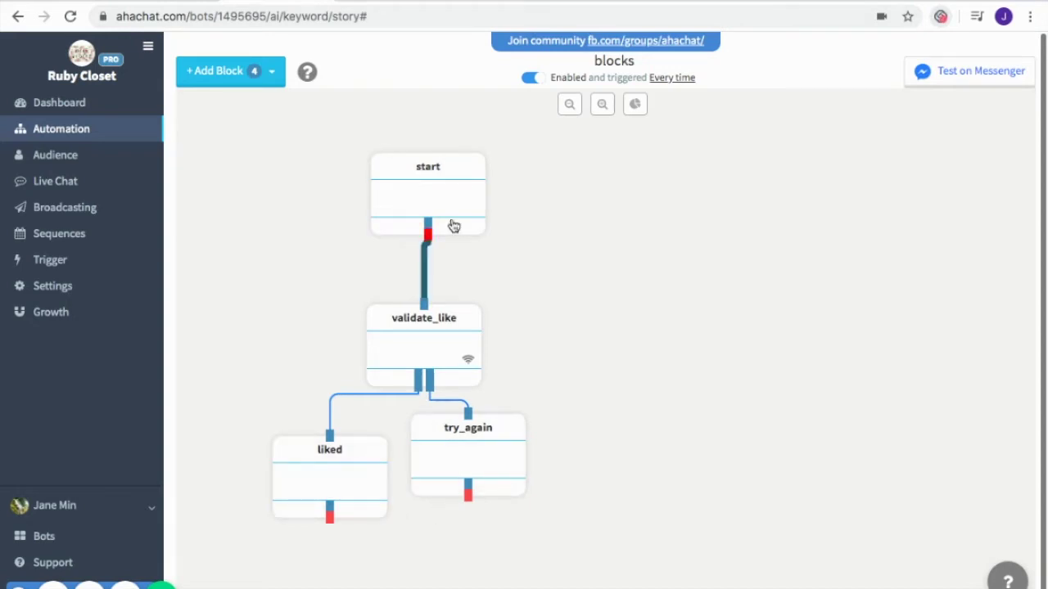
# Add an attributes block right of start, open it, and clear its default name.
pyautogui.click(255, 70)
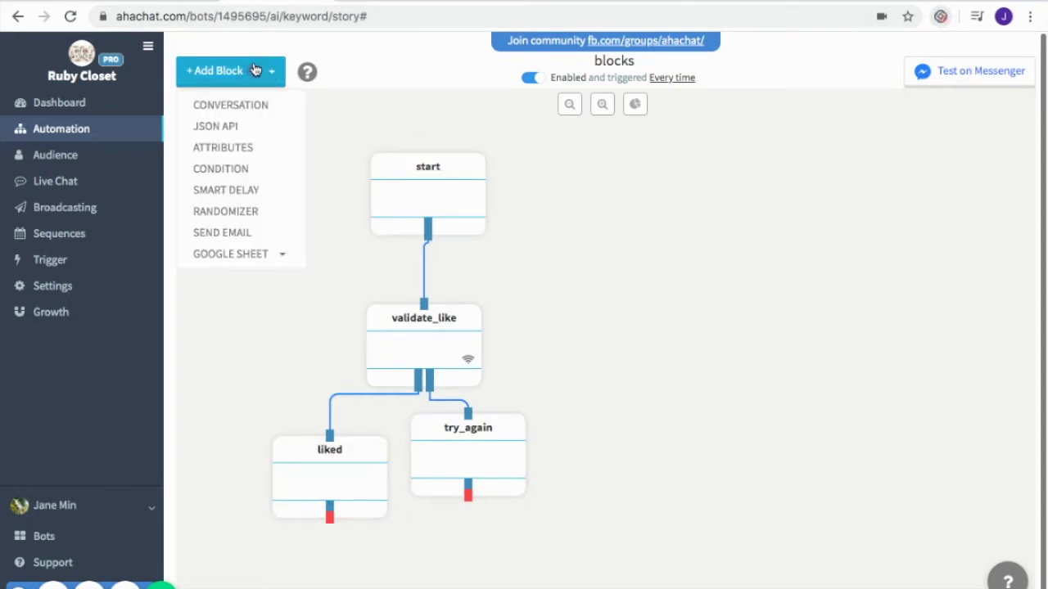
pyautogui.click(257, 149)
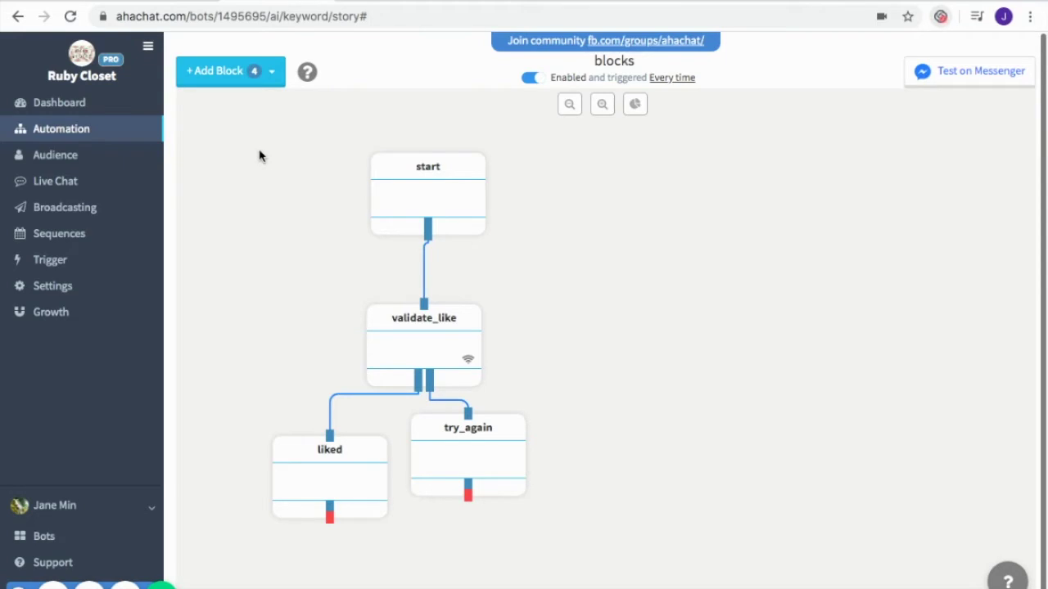
pyautogui.moveTo(285, 168); pyautogui.dragTo(690, 283)
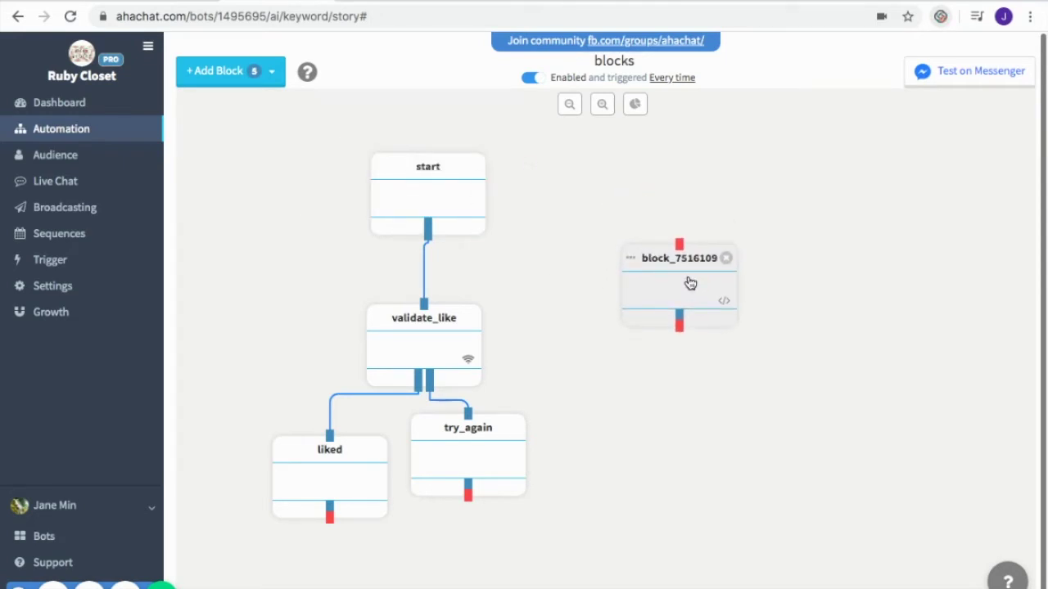
pyautogui.click(690, 284)
pyautogui.click(537, 84)
pyautogui.press('BackSpace')
pyautogui.press('BackSpace')
pyautogui.press('BackSpace')
pyautogui.press('BackSpace')
pyautogui.press('BackSpace')
pyautogui.press('BackSpace')
pyautogui.press('BackSpace')
pyautogui.press('BackSpace')
pyautogui.press('BackSpace')
pyautogui.press('BackSpace')
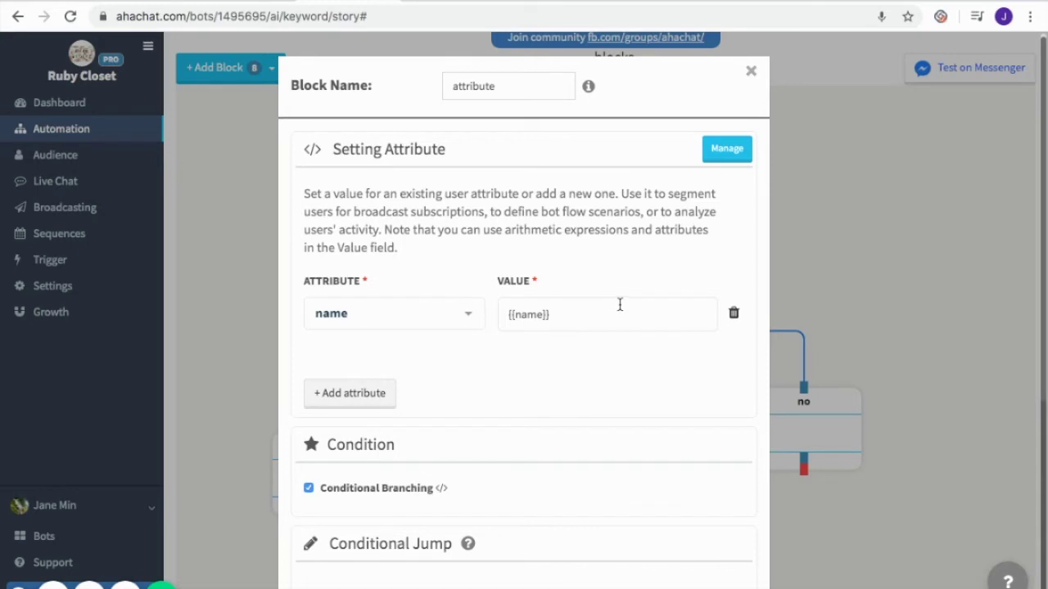
pyautogui.scroll(-3, 603, 382)
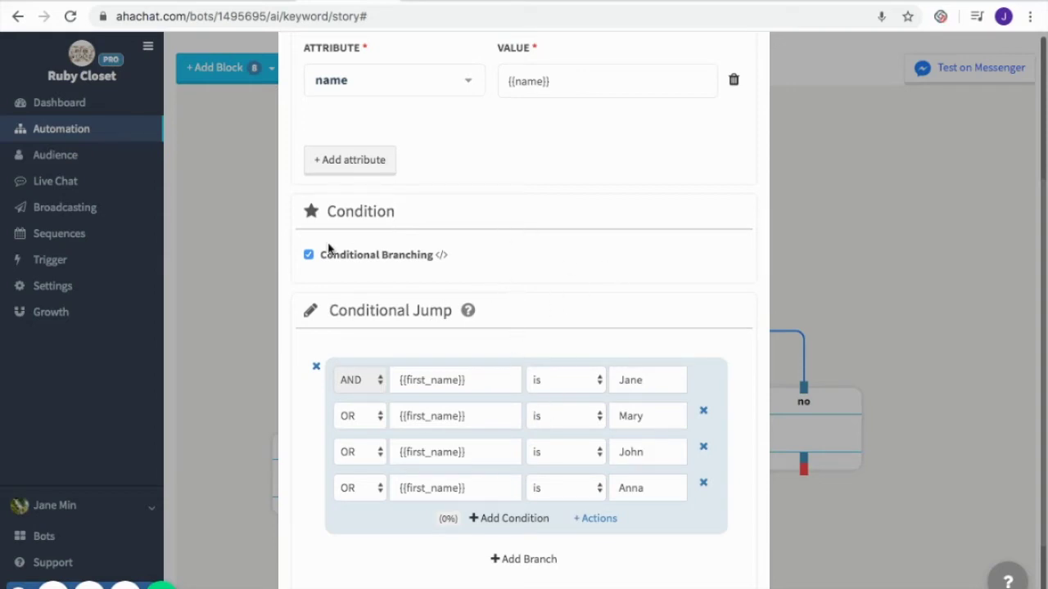
pyautogui.scroll(-1, 701, 297)
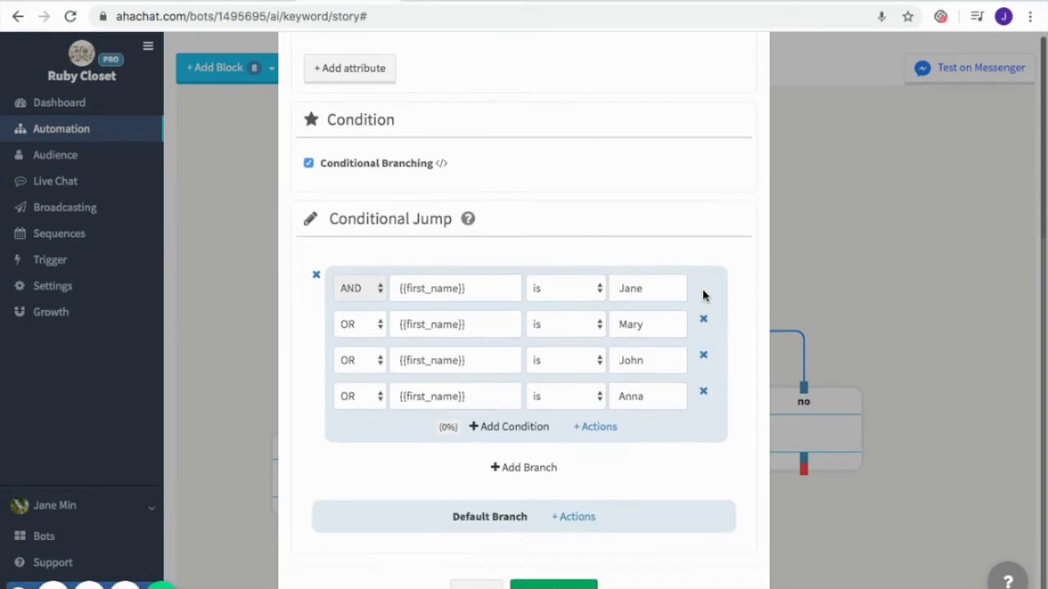